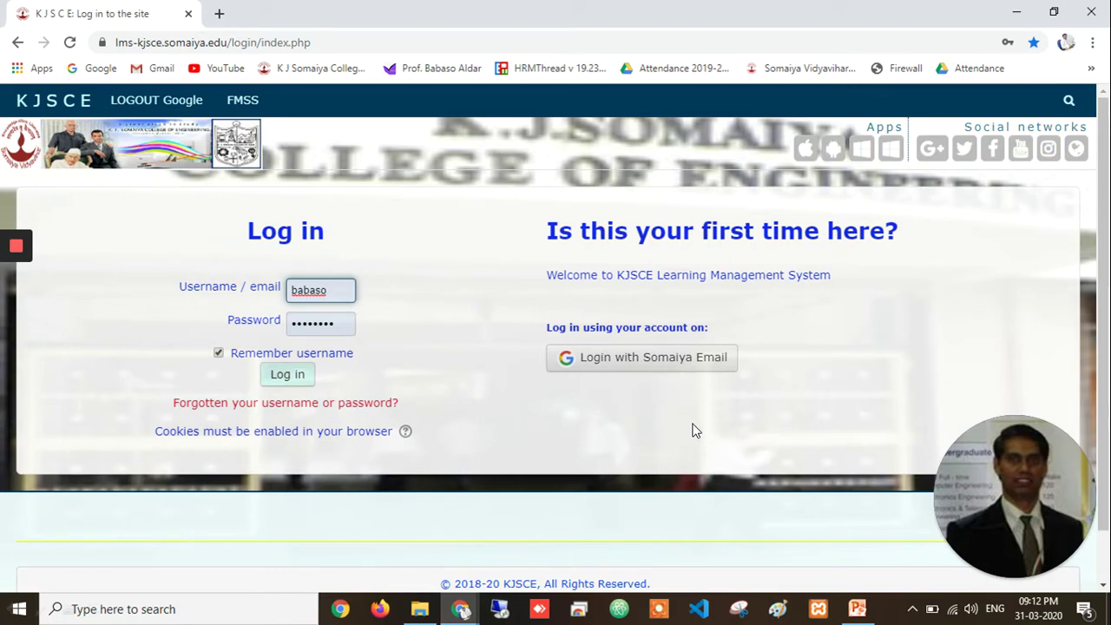
Switch from the Chrome login page back to slide 9, listing 1000 courses and 3689 students.
key(alt+Tab)
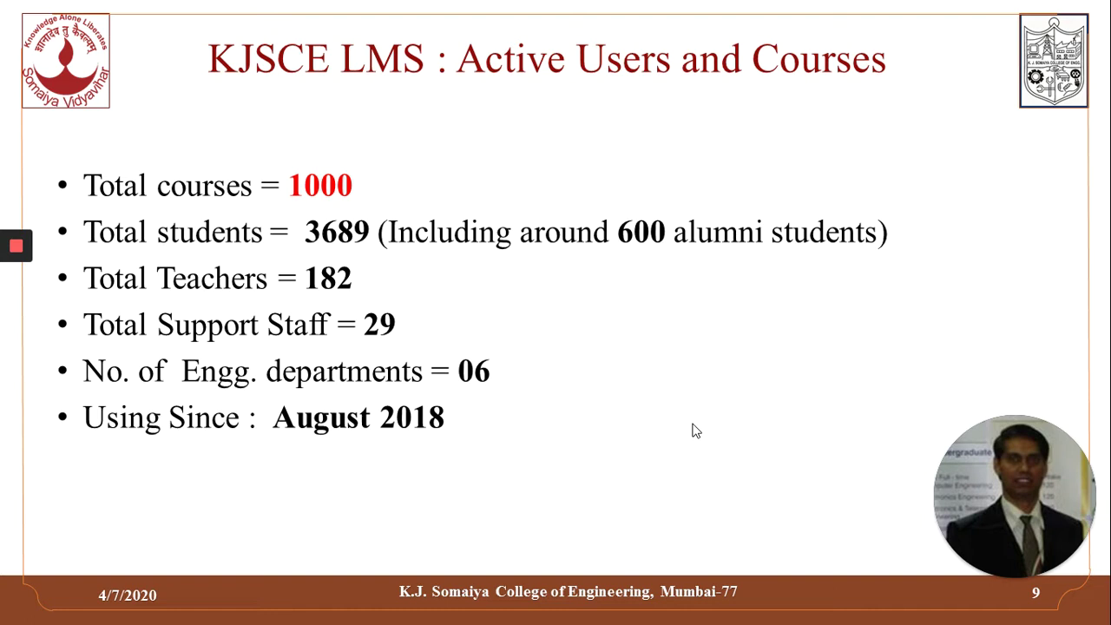
Advance to the Course Page slide and show the Advance Internet Technology_A_19_20 course's Introduction PDF.
key(Right)
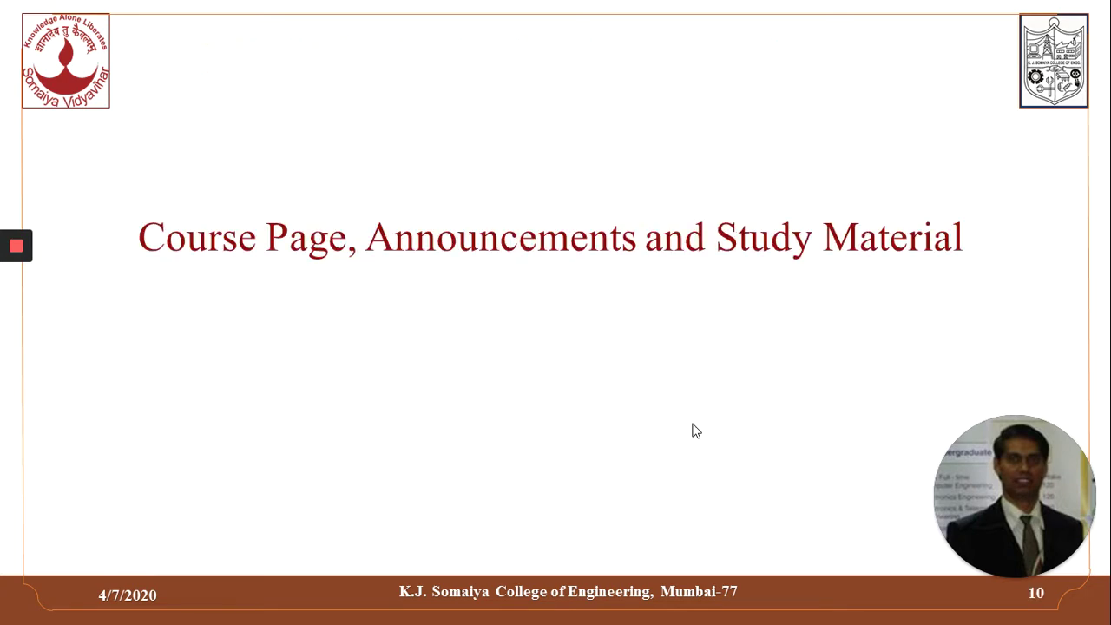
key(alt+Tab)
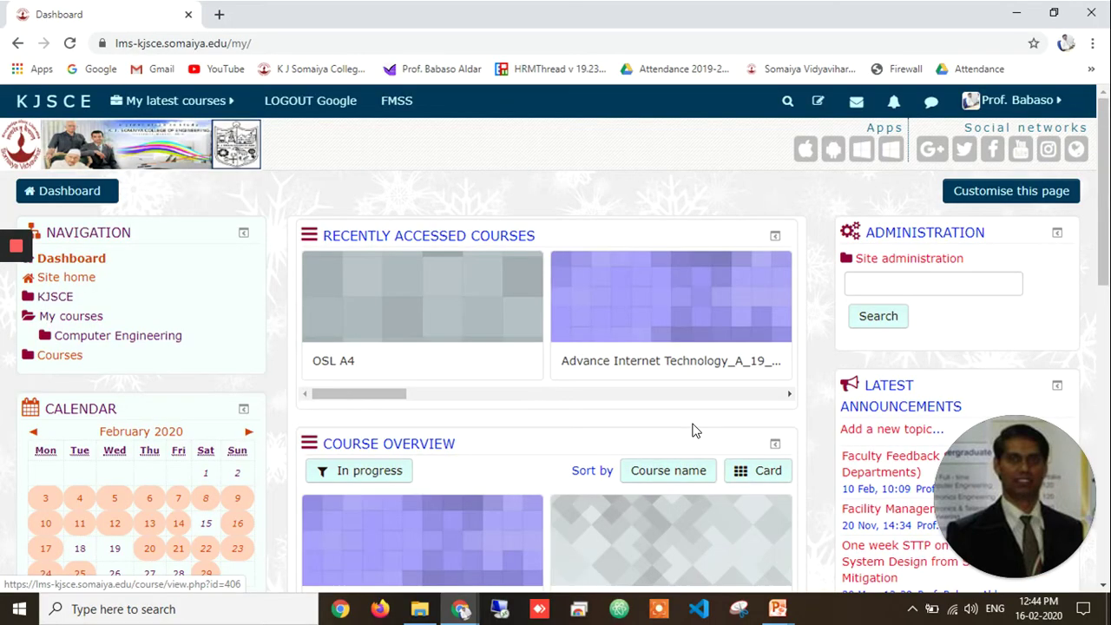
key(alt+Tab)
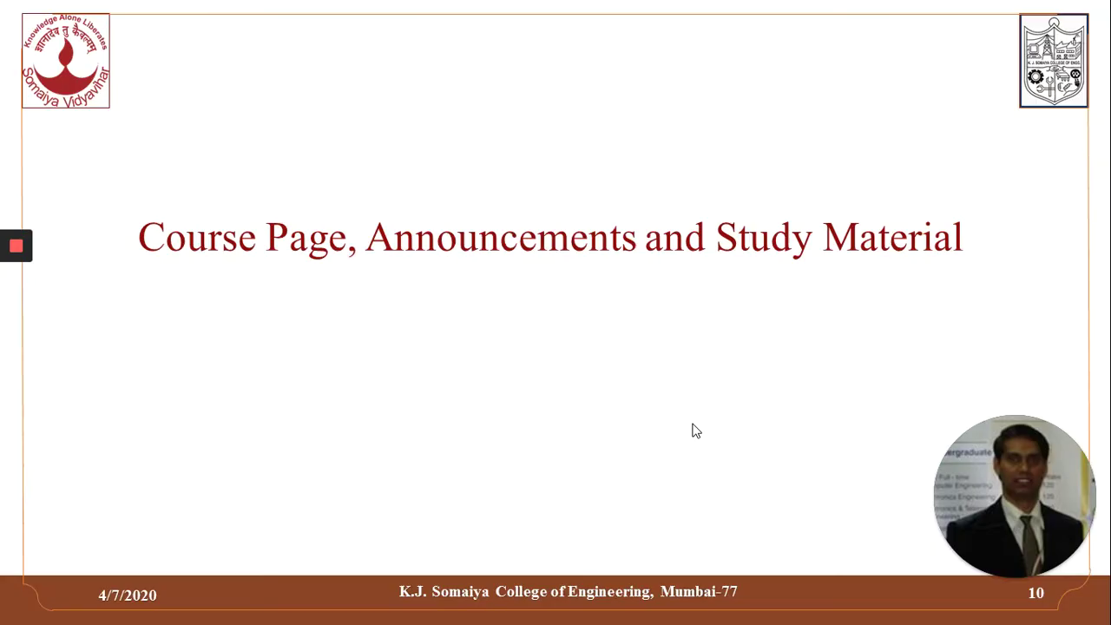
key(alt+Tab)
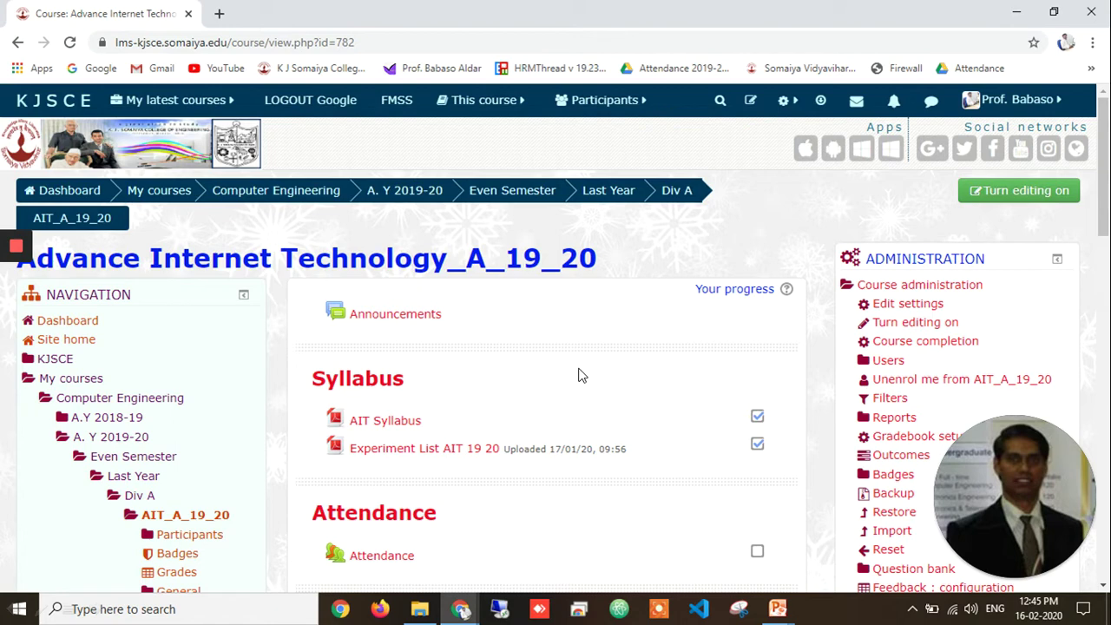
scroll(581, 375, down, 5)
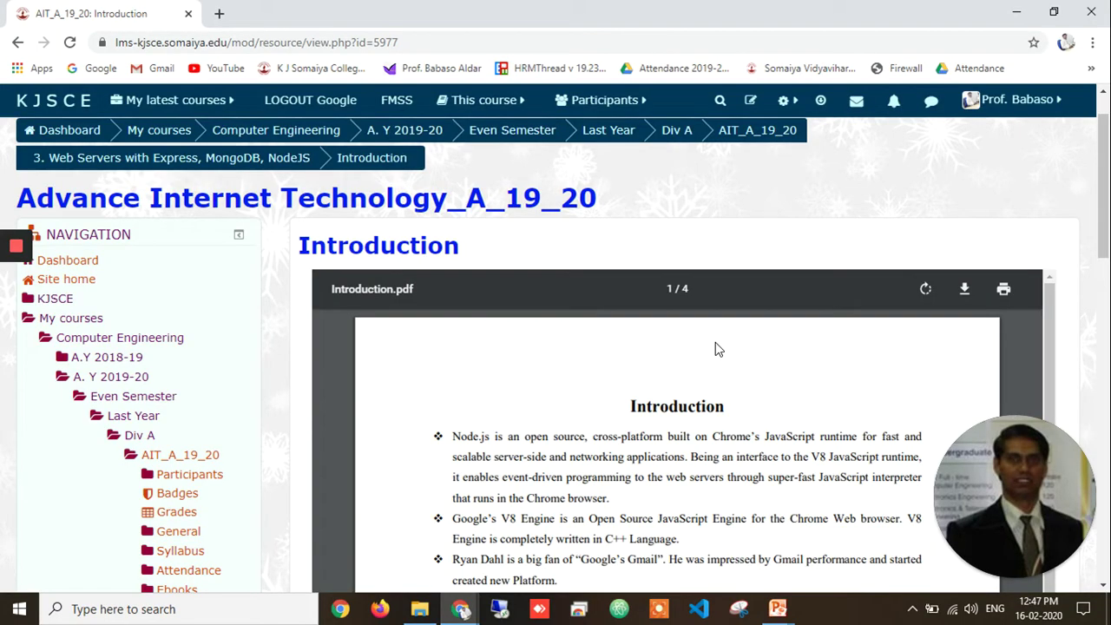
Leave the Node.js Introduction PDF and return to the Flipped Classroom slide.
key(alt+Tab)
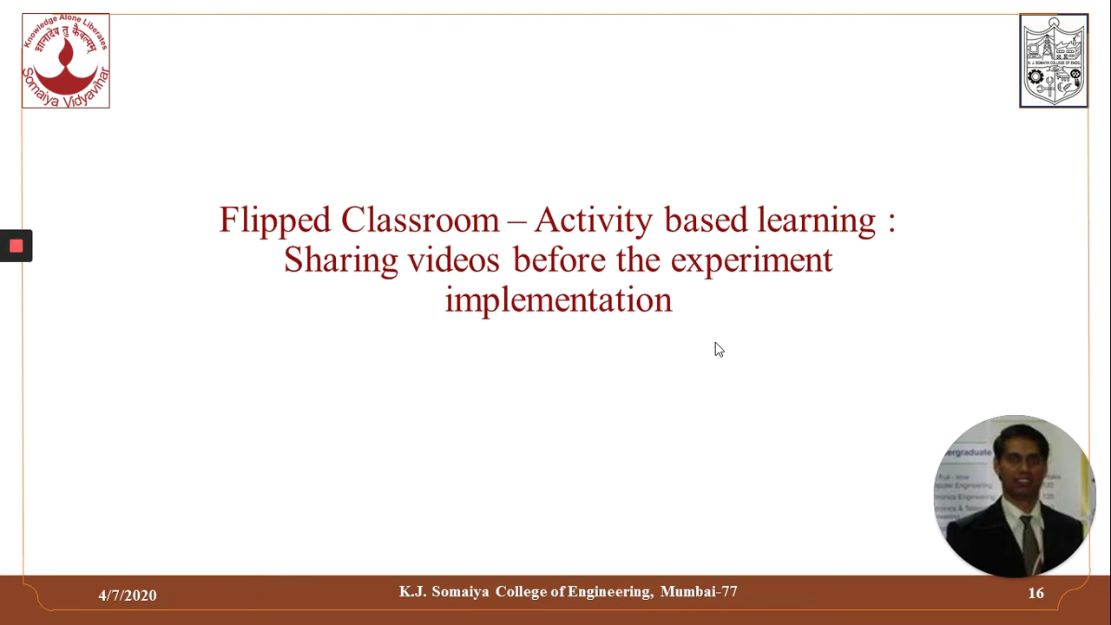
Show the assignment page, then the Experiment No: 01 rubric for Timely Execution and Writeup Submission.
key(alt+Tab)
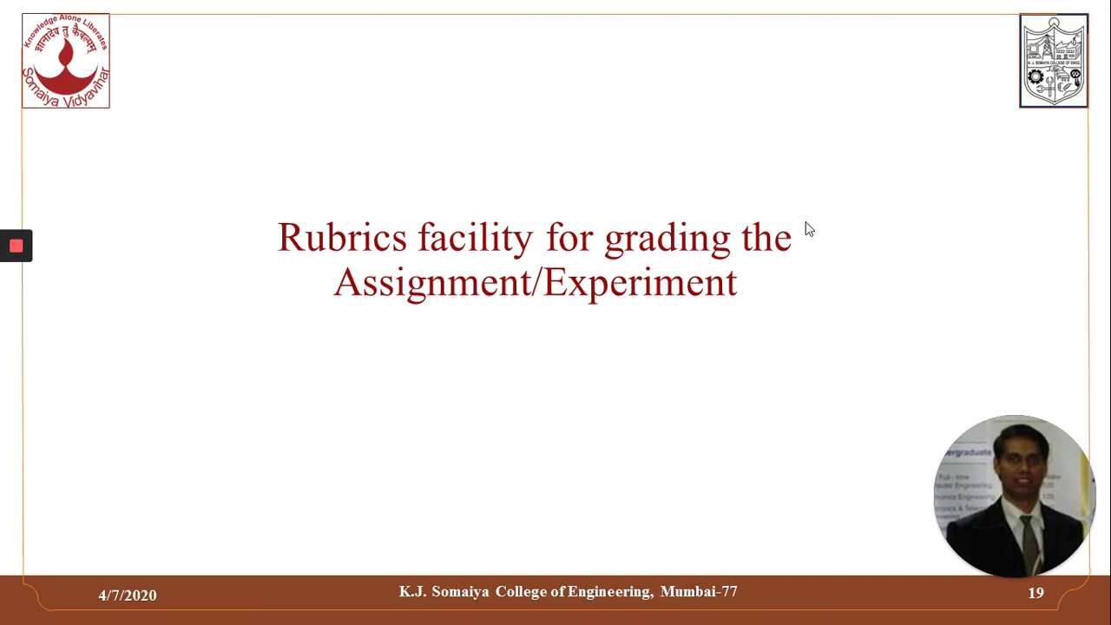
key(alt+Tab)
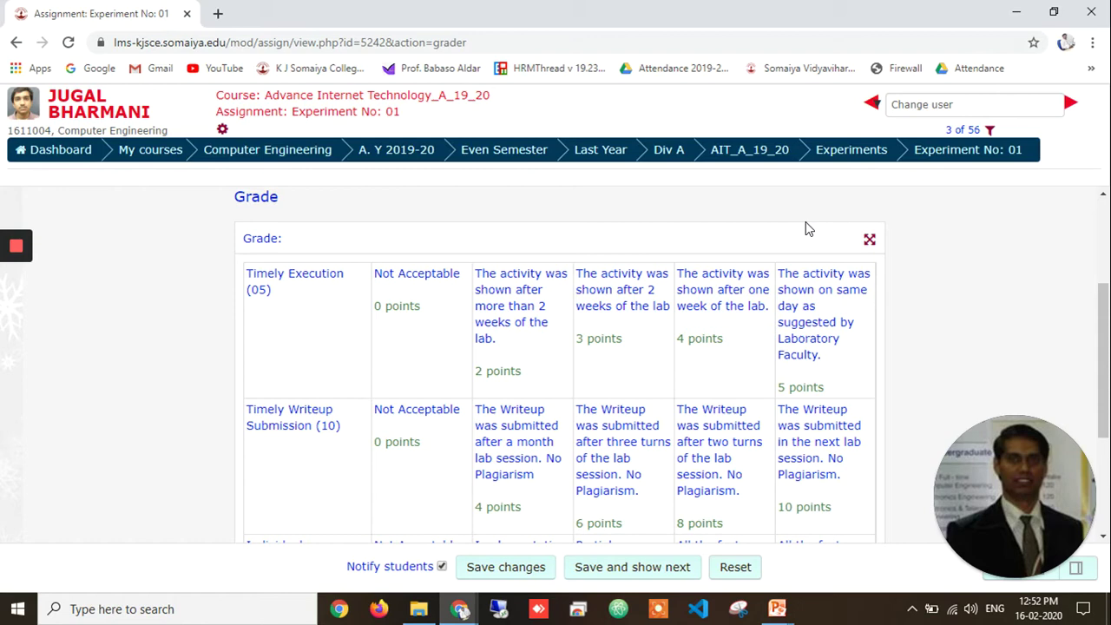
Present the differentiated-instruction slides with Experiment No: 04 deadline overrides, reaching the slide 25 Attendance Module.
key(alt+Tab)
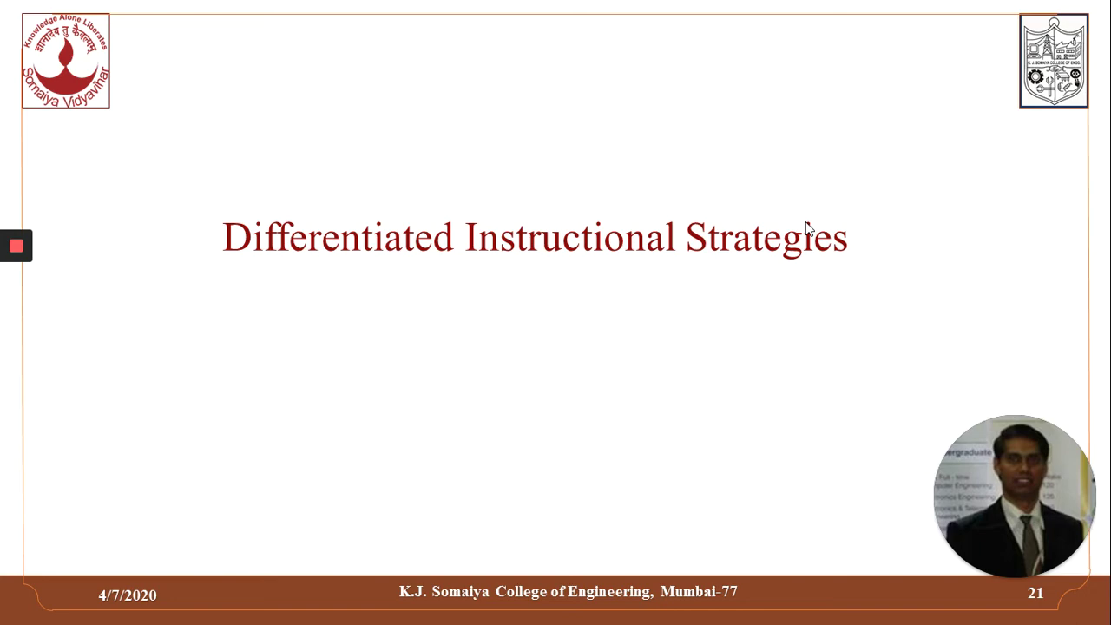
key(alt+Tab)
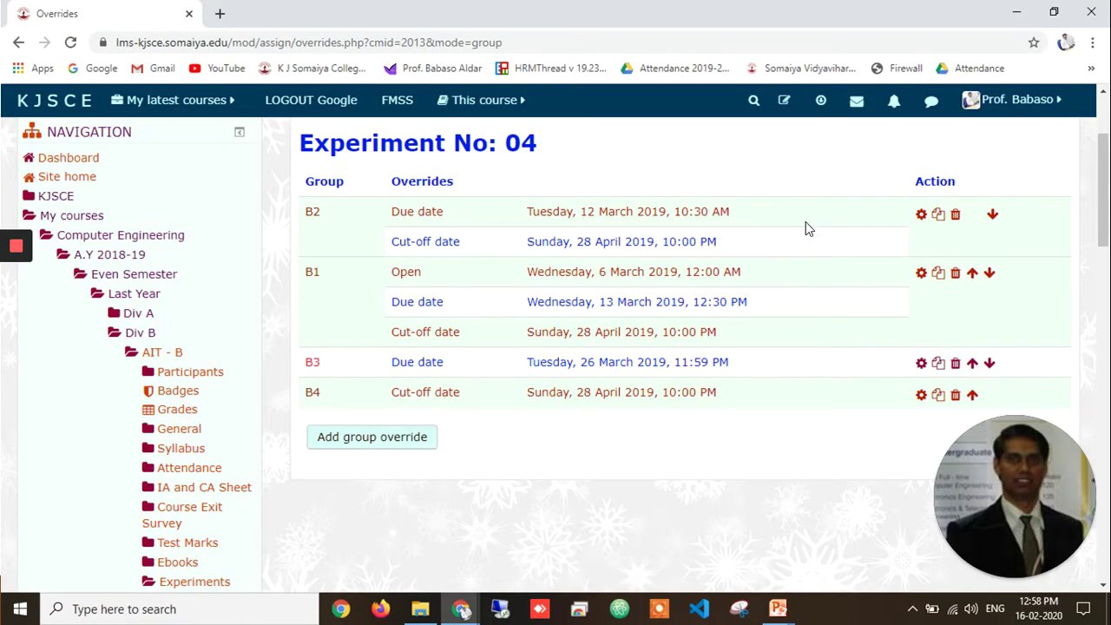
key(alt+Tab)
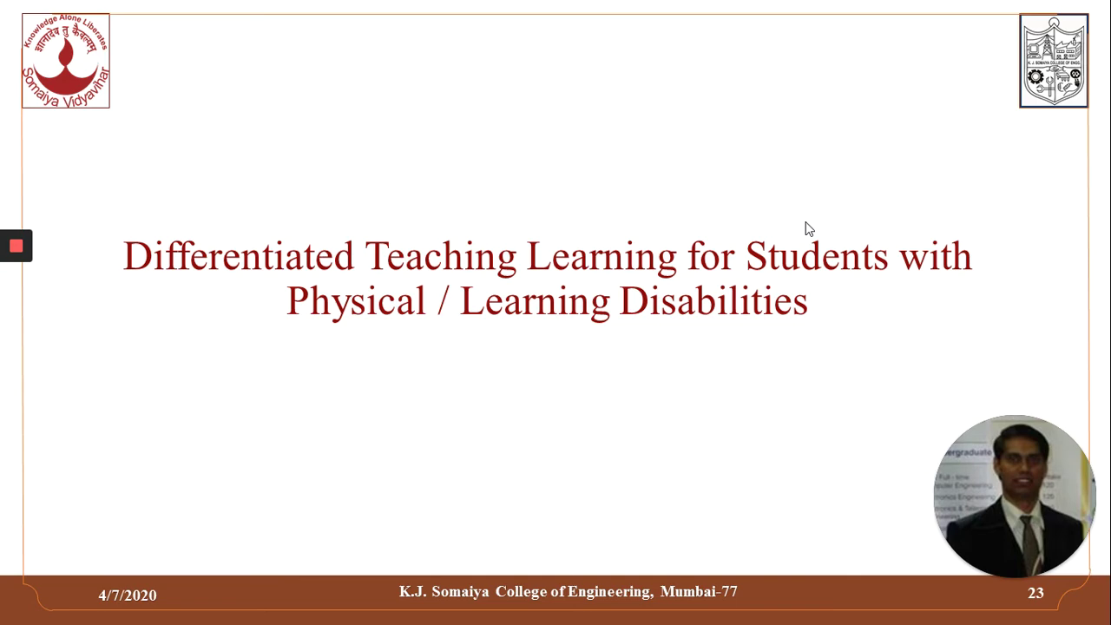
key(alt+Tab)
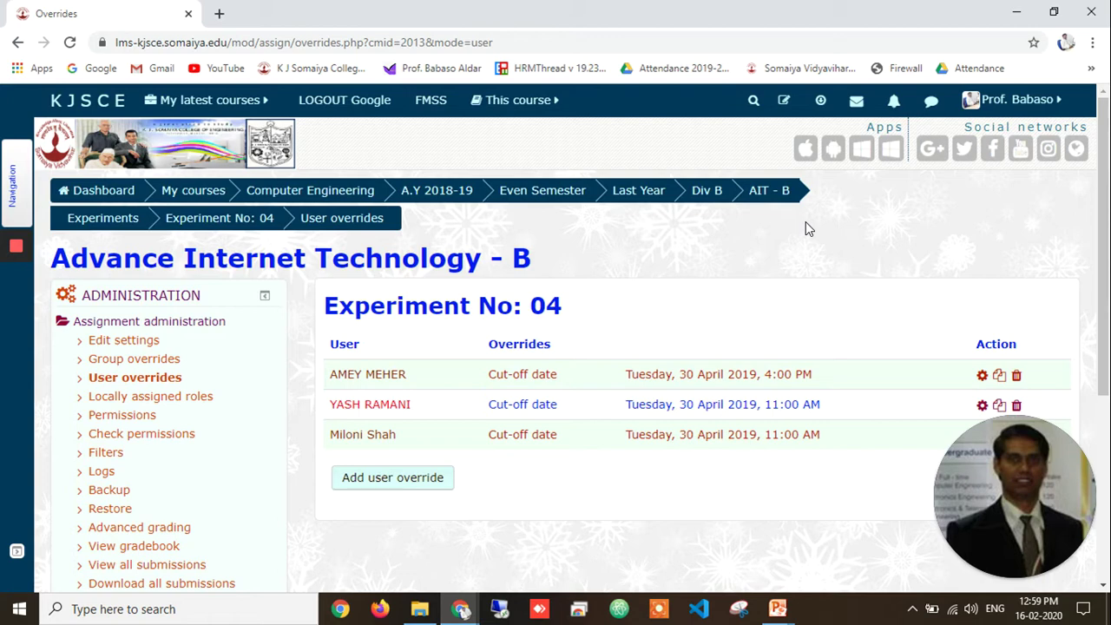
key(alt+Tab)
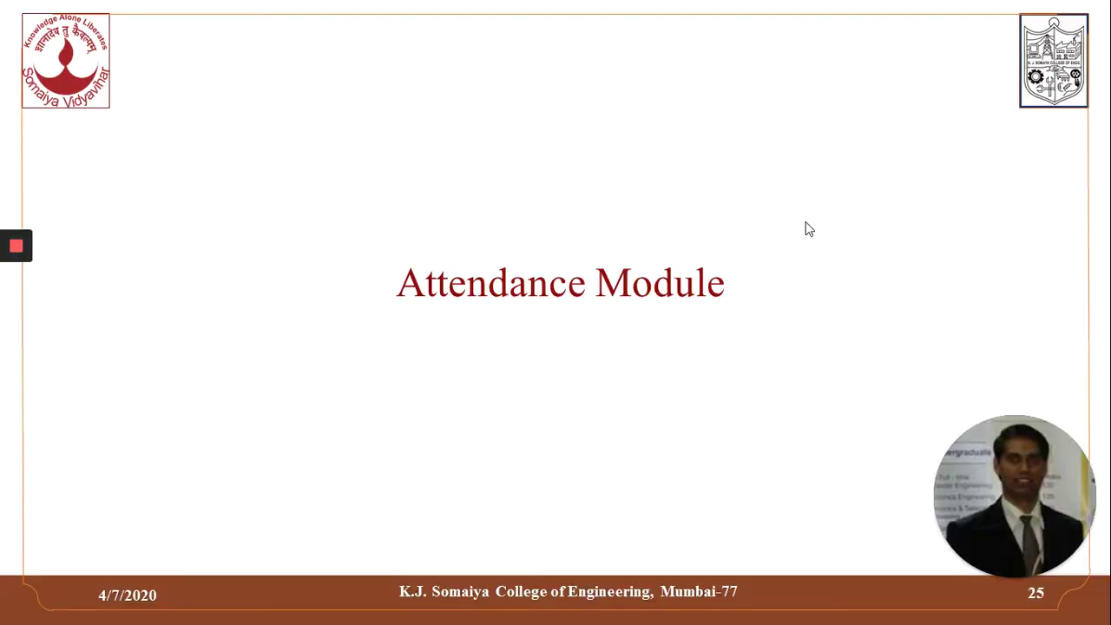
key(alt+Tab)
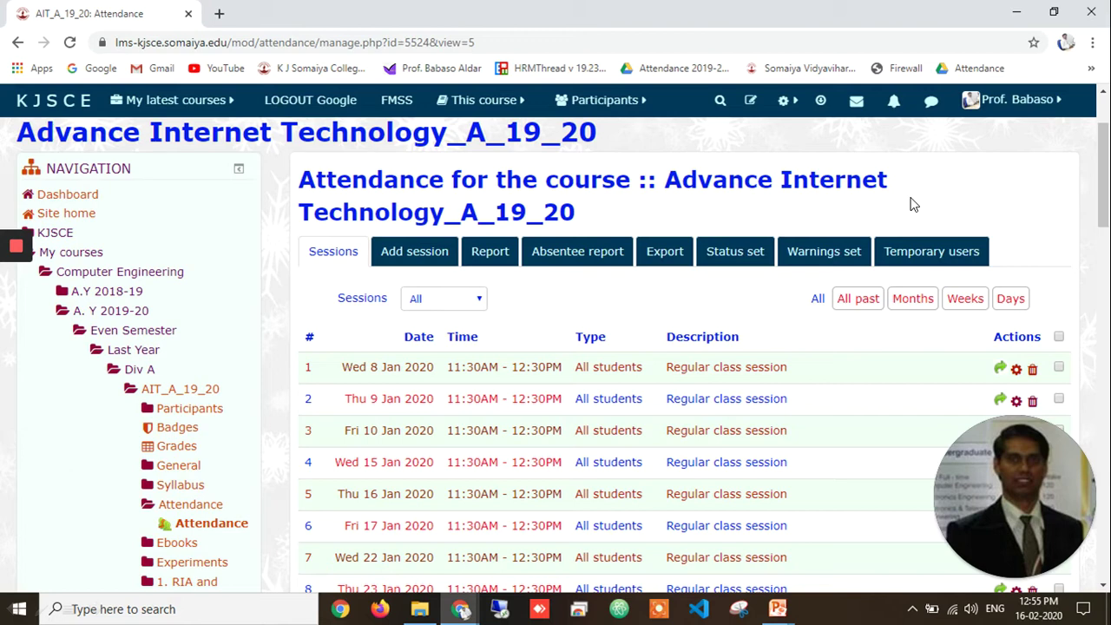
Review the attendance sessions, Export options and Absentee report, then return to slide 33, Crossword Game.
scroll(910, 204, down, 6)
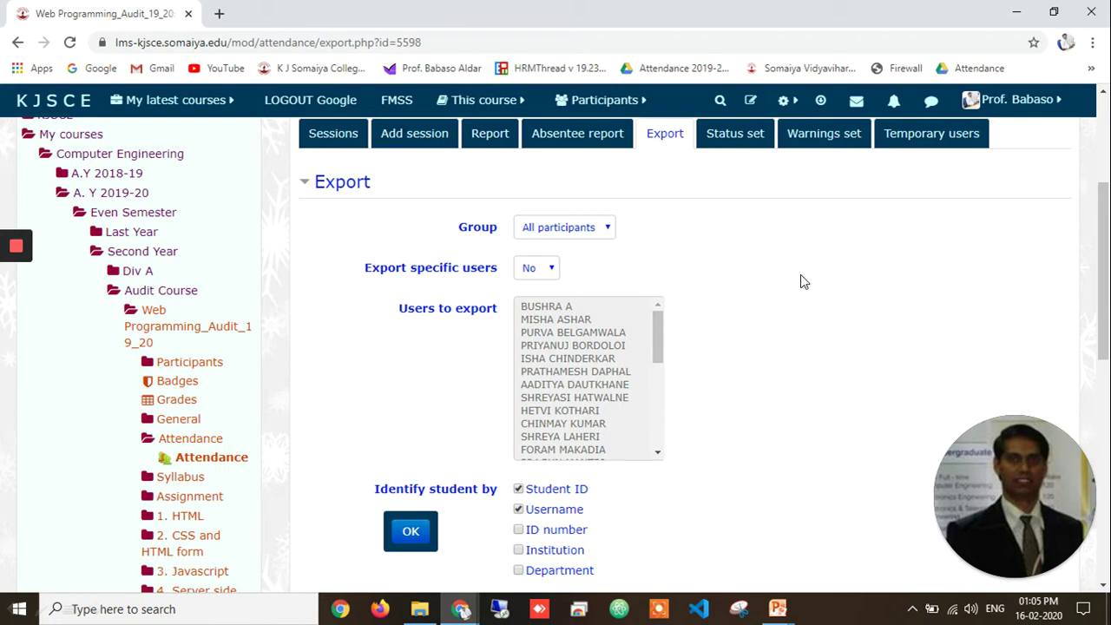
scroll(801, 276, down, 3)
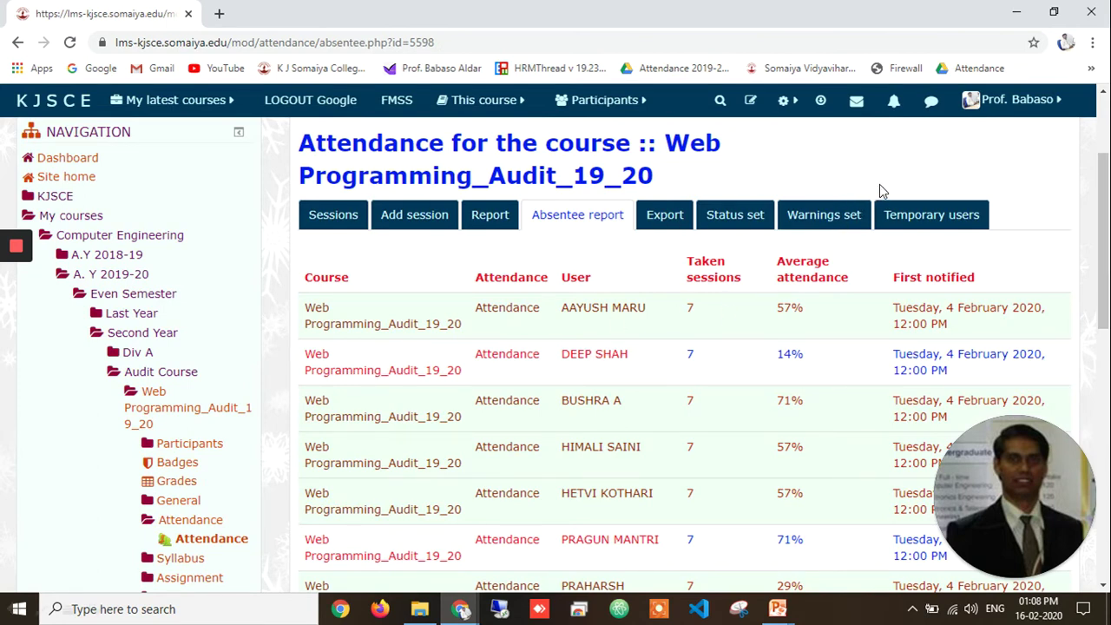
key(alt+Tab)
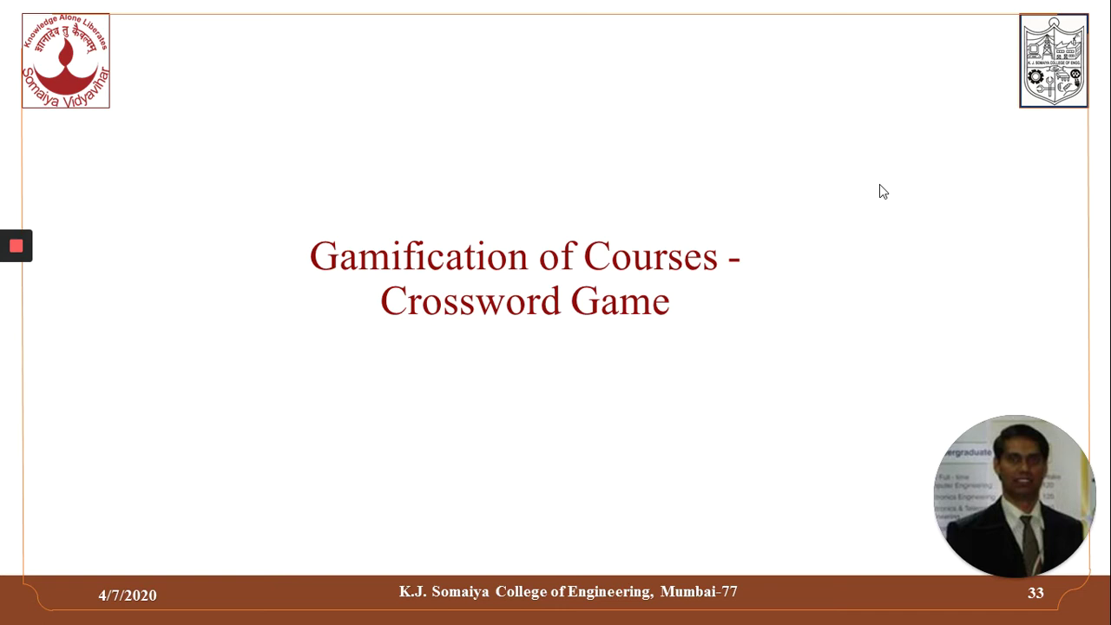
Show the crossword game in Chrome, then return to slide 35, Safe Exam Browser.
key(alt+Tab)
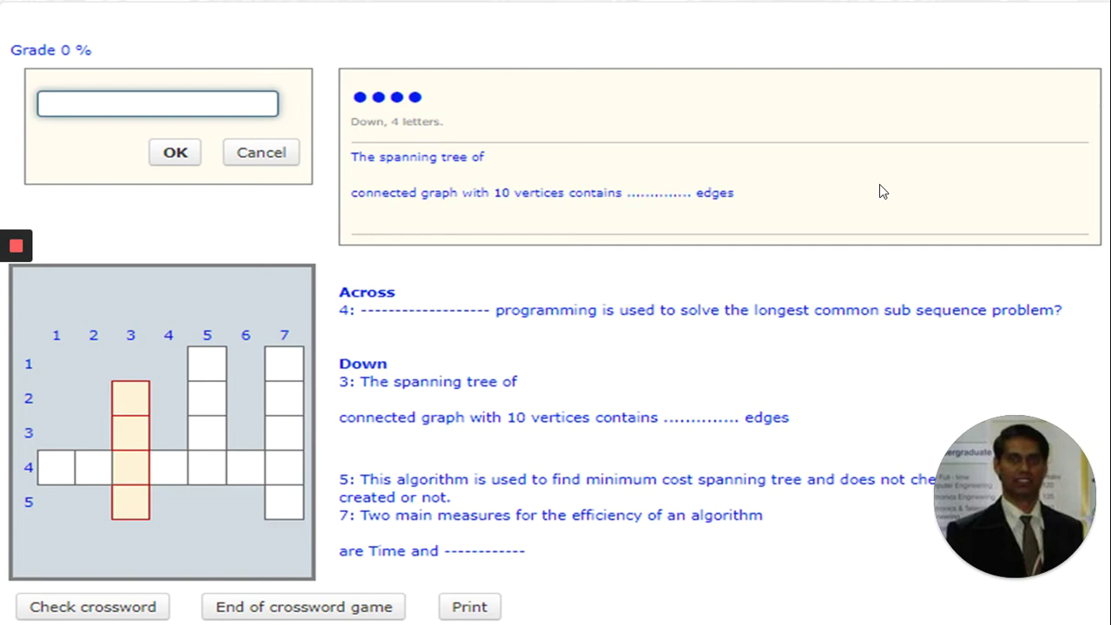
key(alt+Tab)
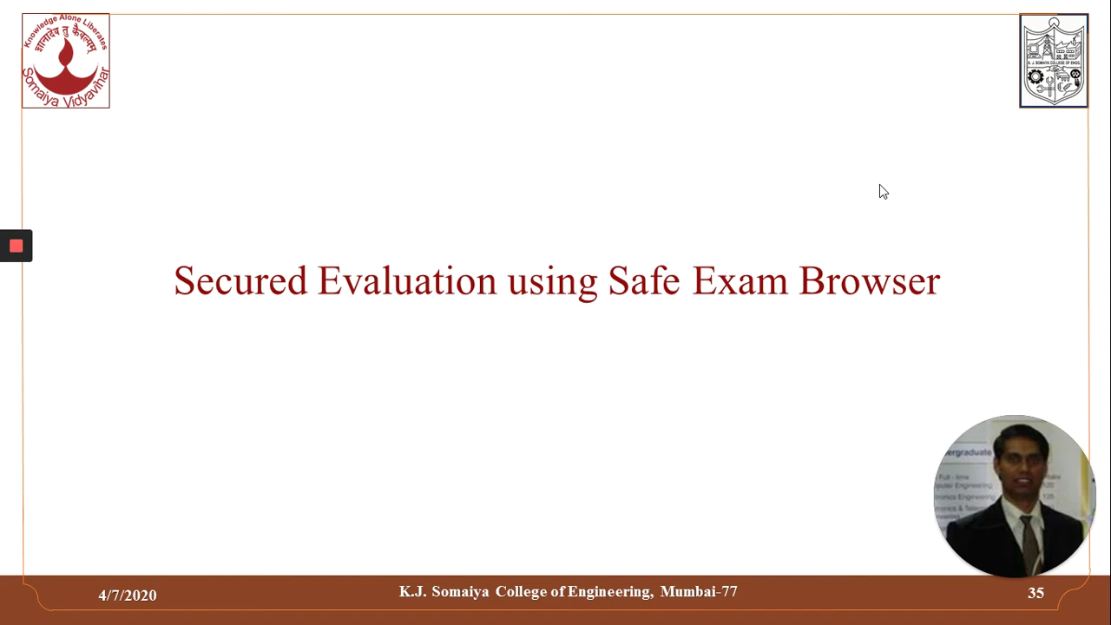
Show the HTML_Quiz page and quiz responses report, ending on slide 39, Integration of other features.
key(alt+Tab)
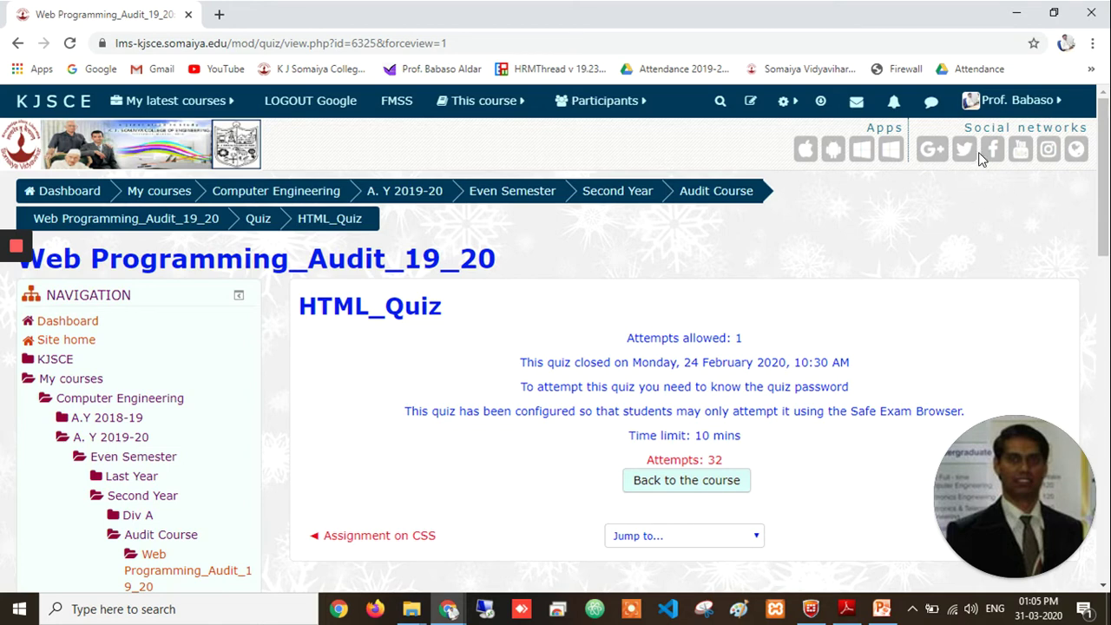
key(alt+Tab)
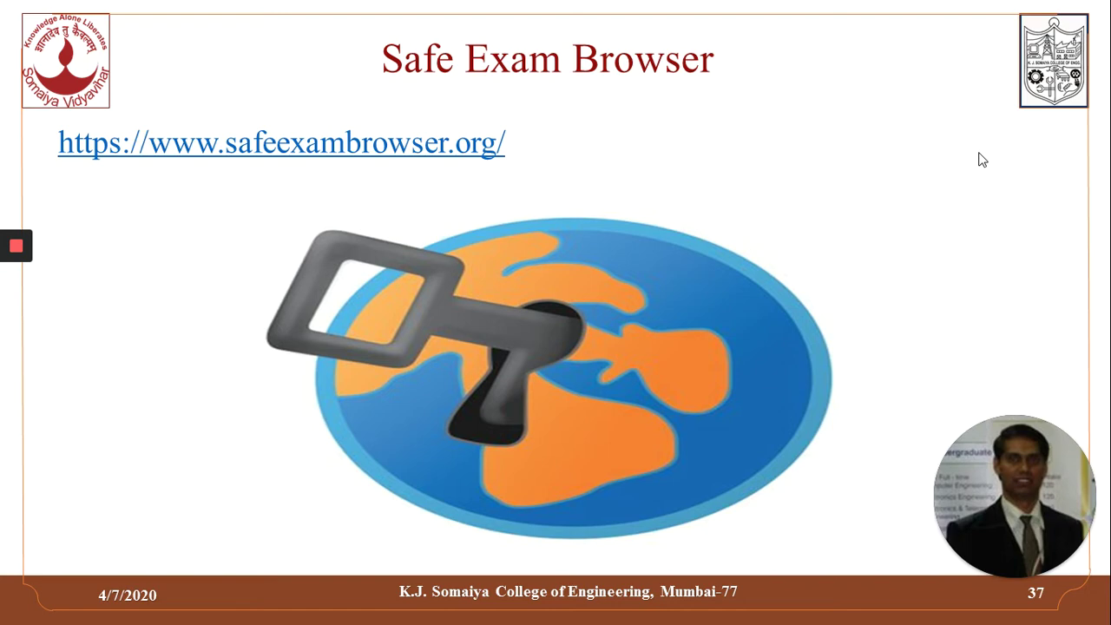
key(alt+Tab)
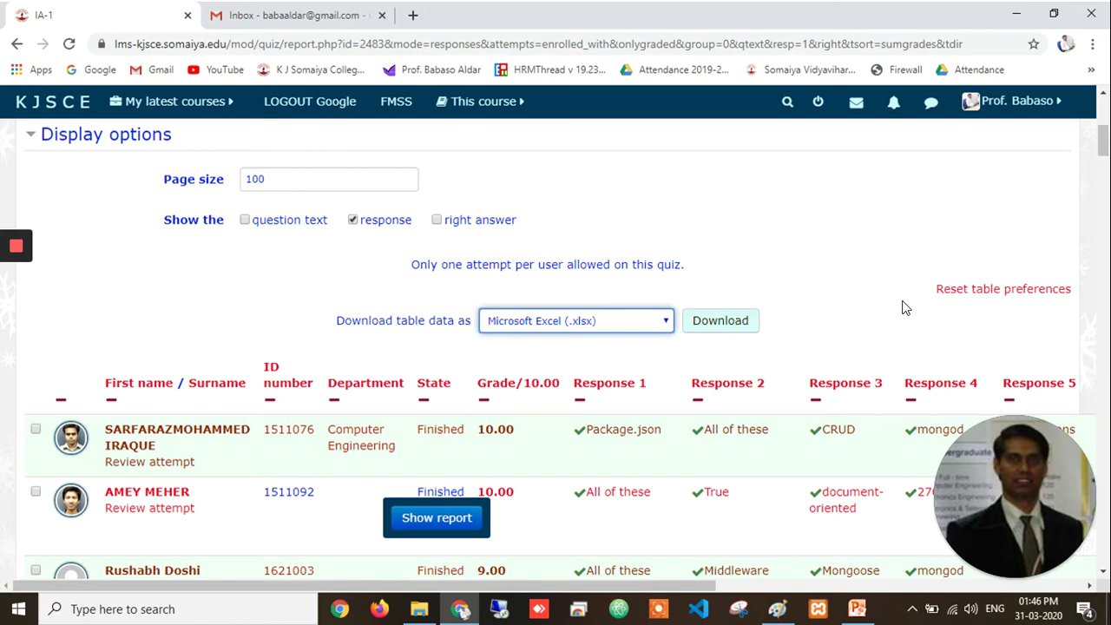
key(alt+Tab)
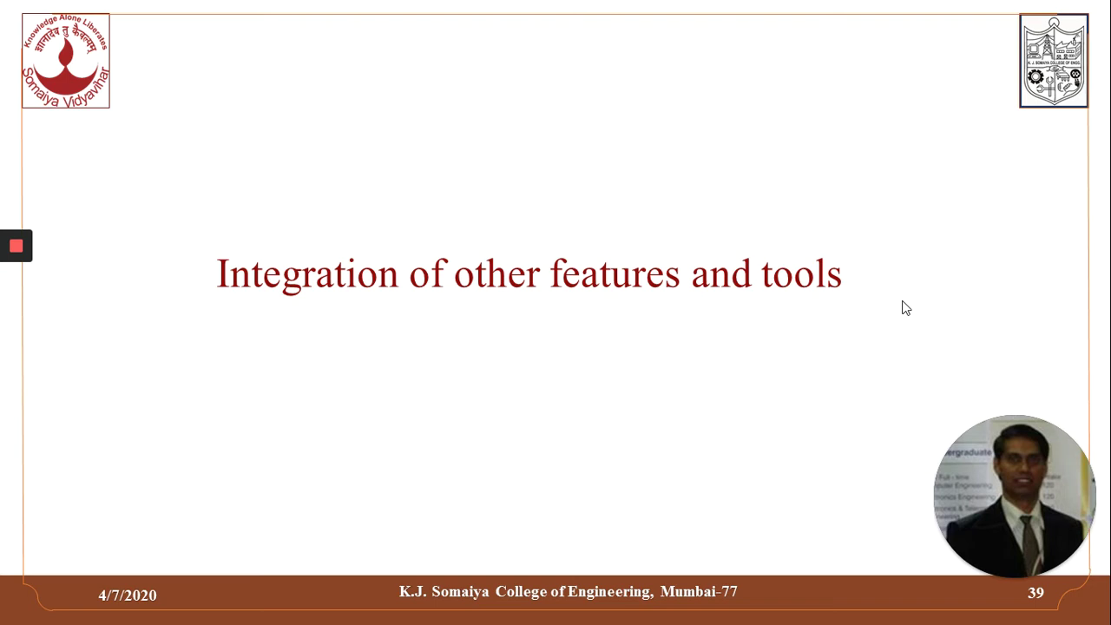
Advance through the VPL slides, demo the VPL code editor, then reach slide 44, Google Assignment.
key(Right)
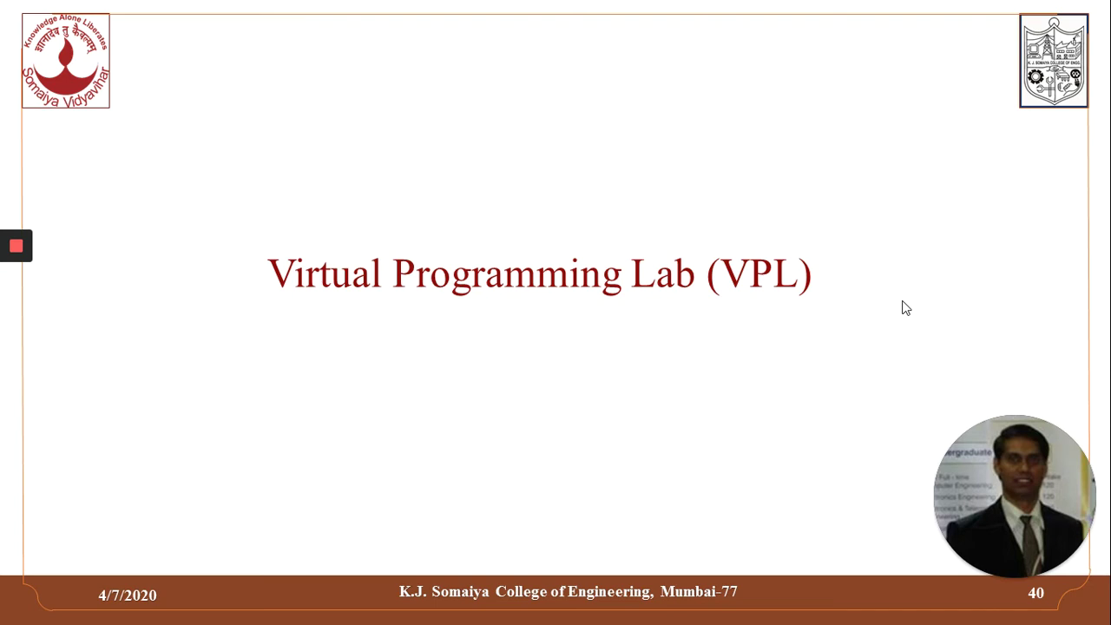
key(Right)
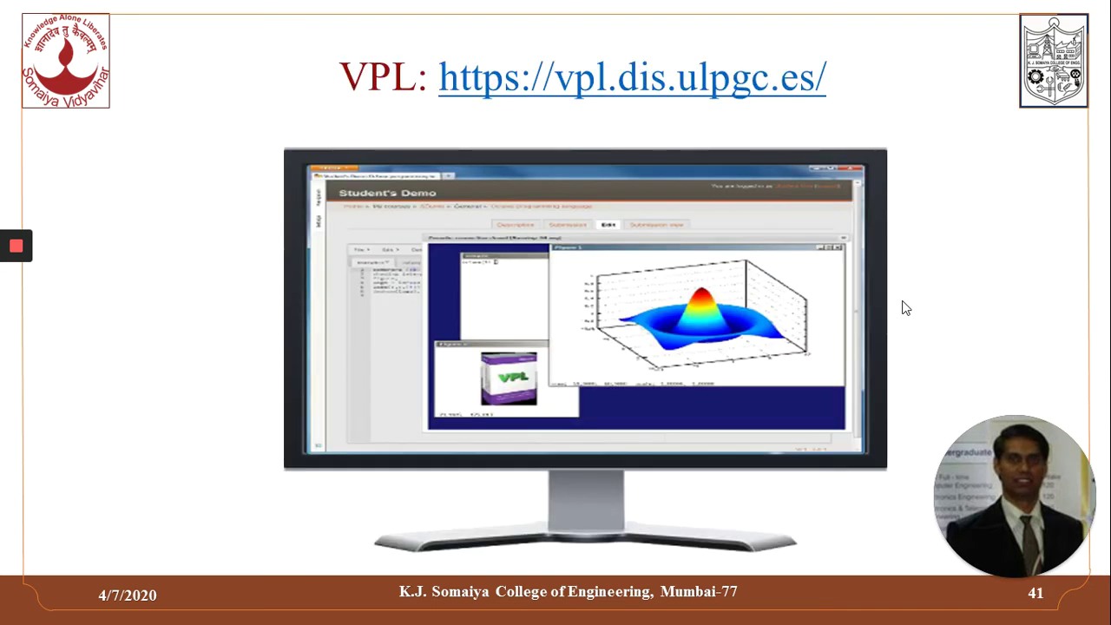
key(alt+Tab)
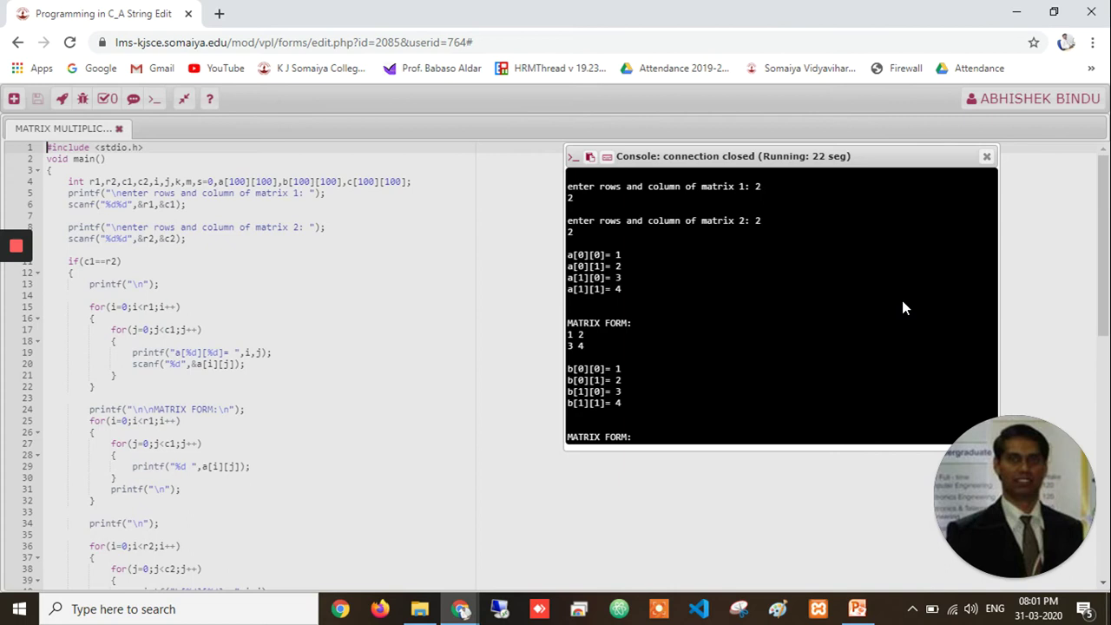
key(alt+Tab)
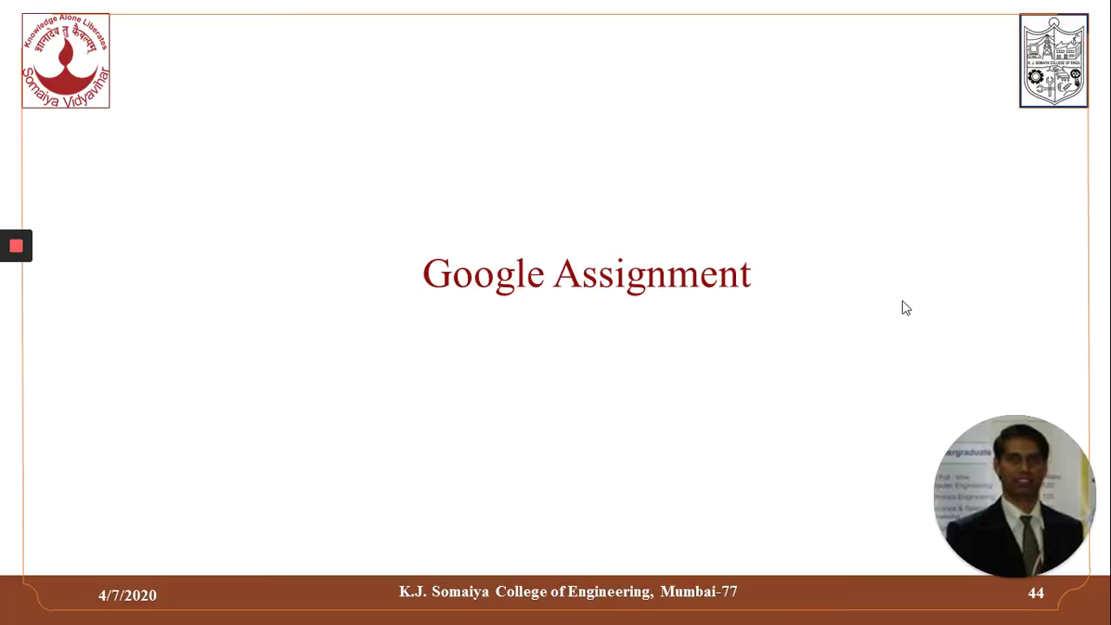
Show the Google assignment selection and Experiment Submission pages, ending on slide 50, Course Feedback.
key(alt+Tab)
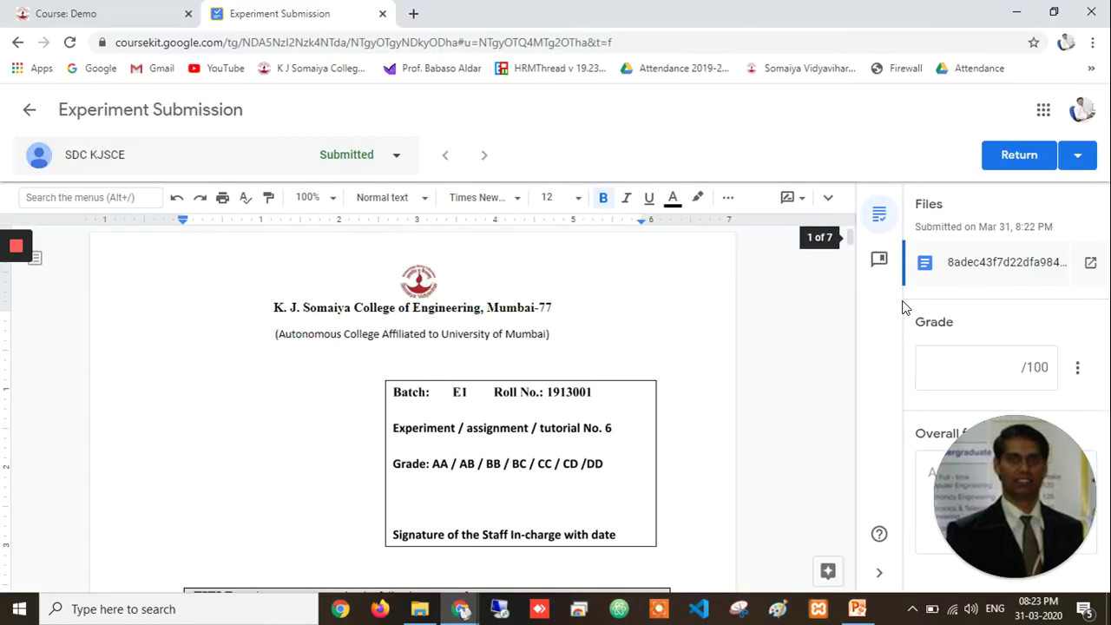
key(alt+Tab)
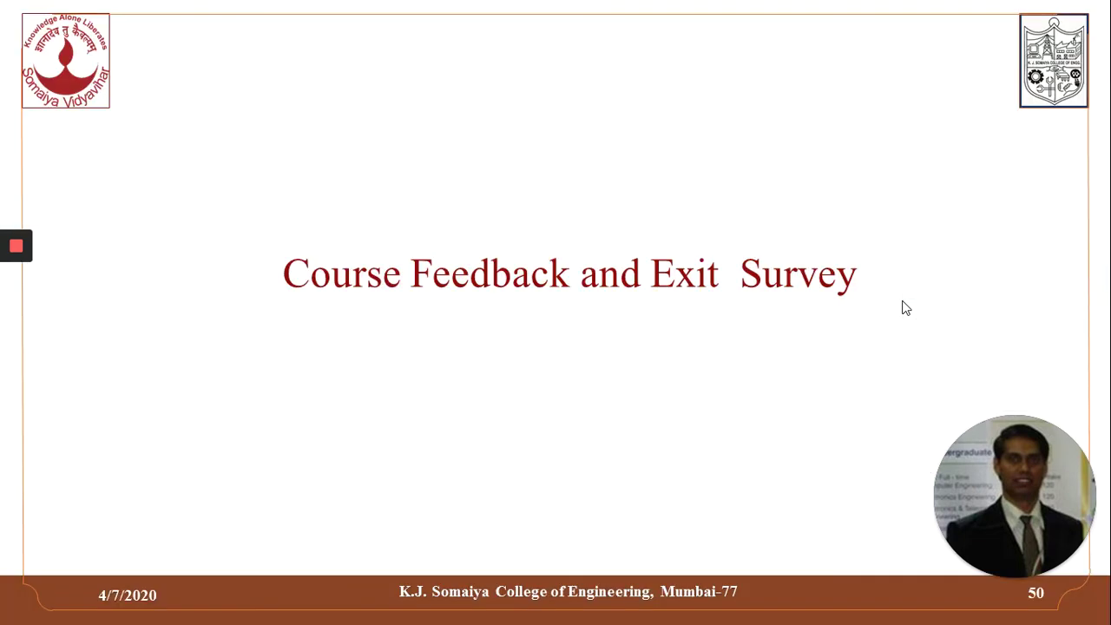
key(alt+Tab)
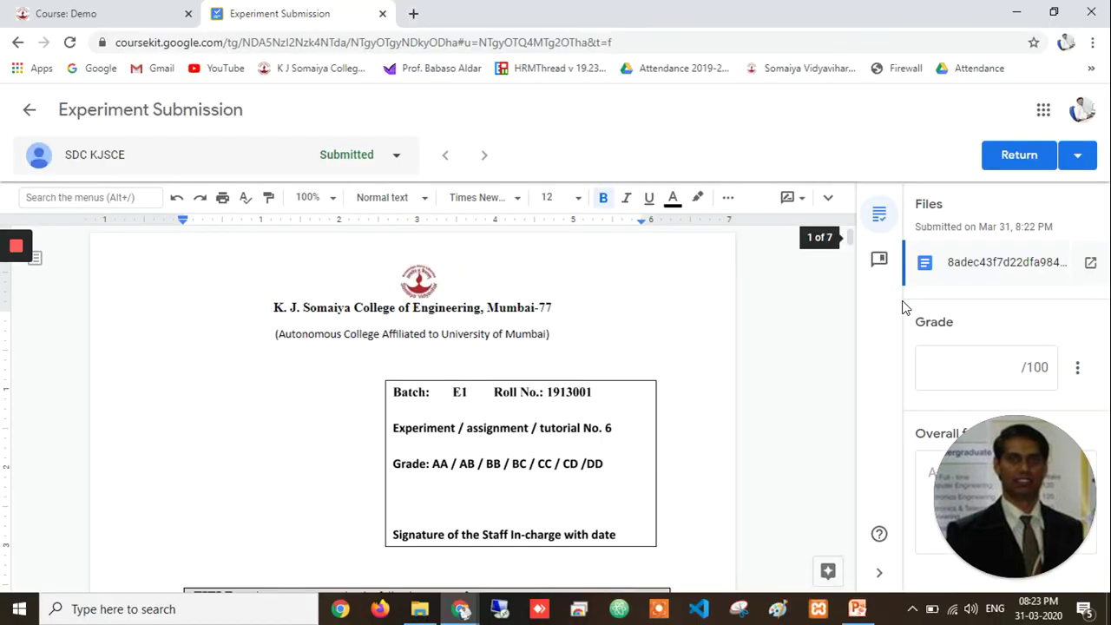
key(alt+Tab)
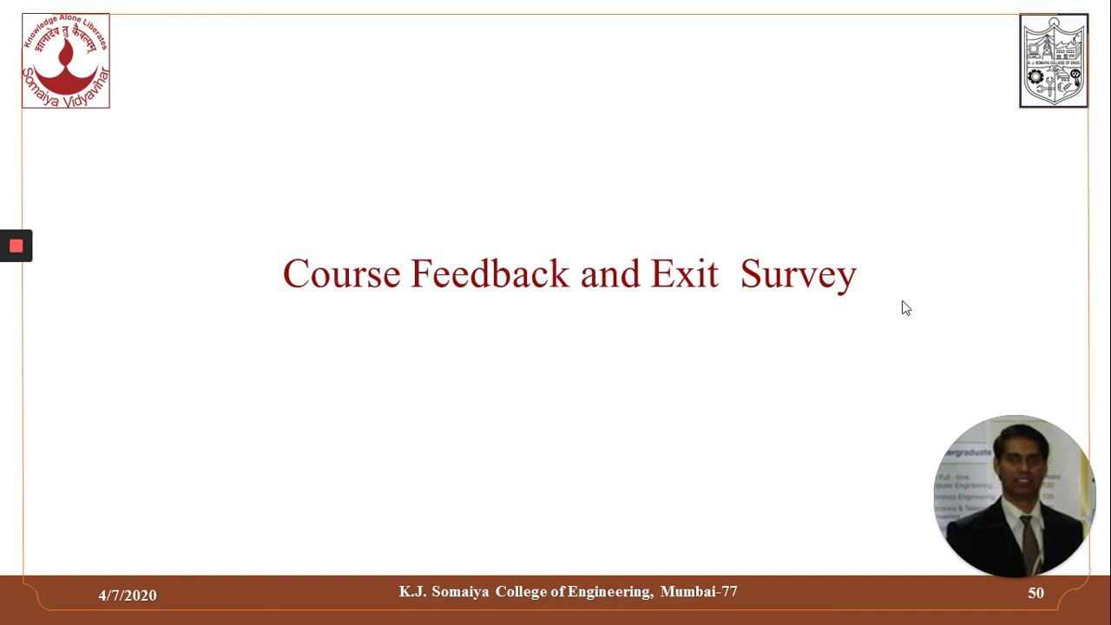
Show the course exit survey responses in Chrome, then return to the Some Reports and Statistics slide.
key(alt+Tab)
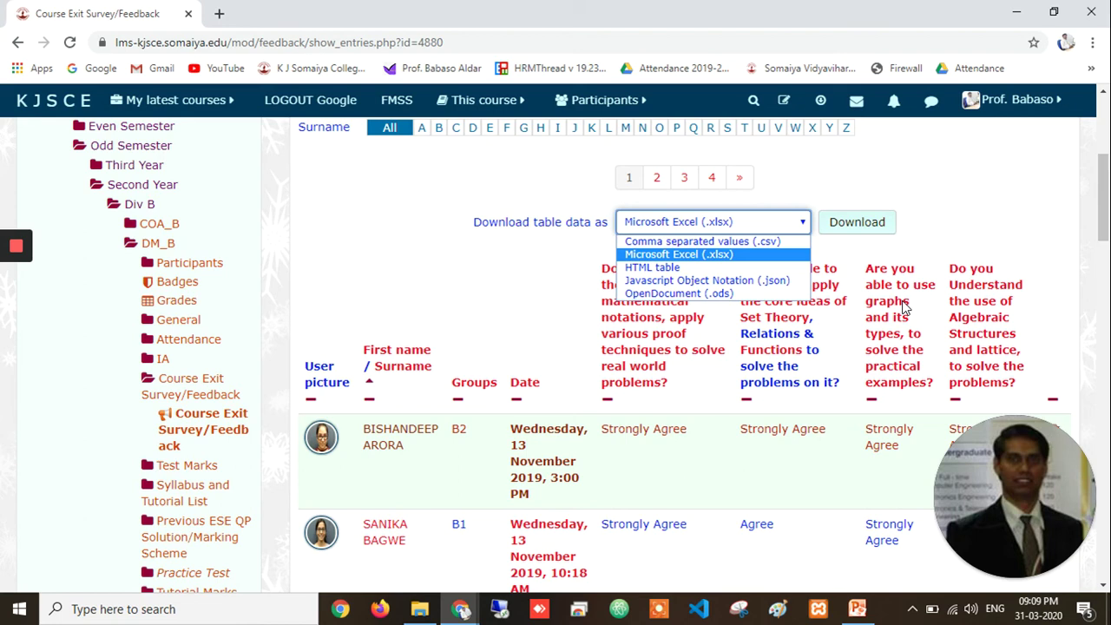
key(alt+Tab)
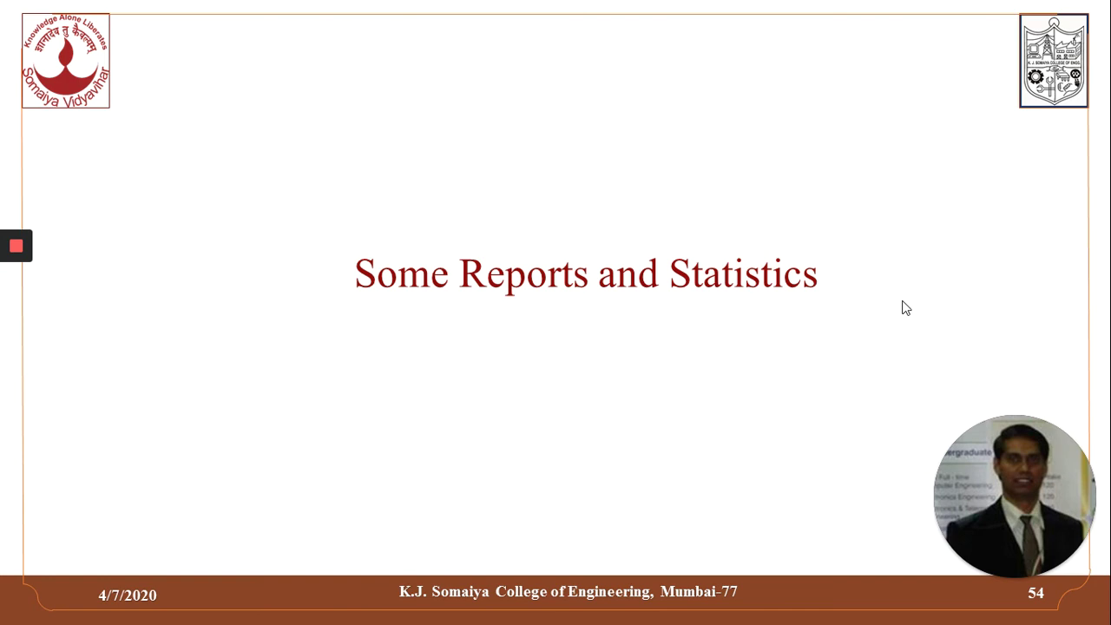
Advance to slide 55, show the LMS home page statistics, then return at the Active Courses chart slide.
key(Right)
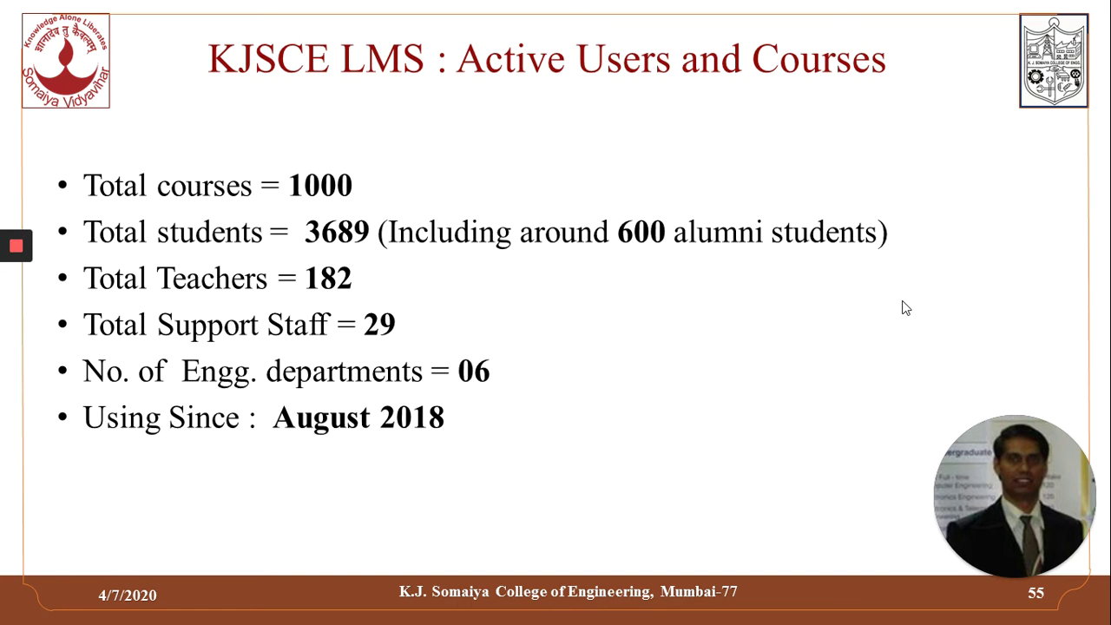
key(alt+Tab)
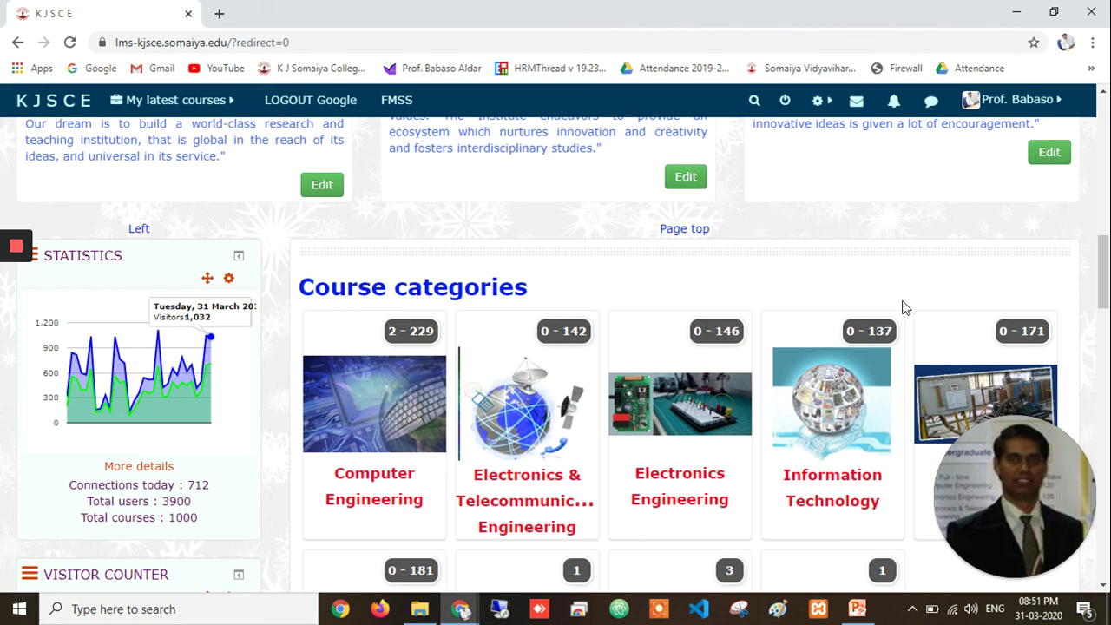
key(alt+Tab)
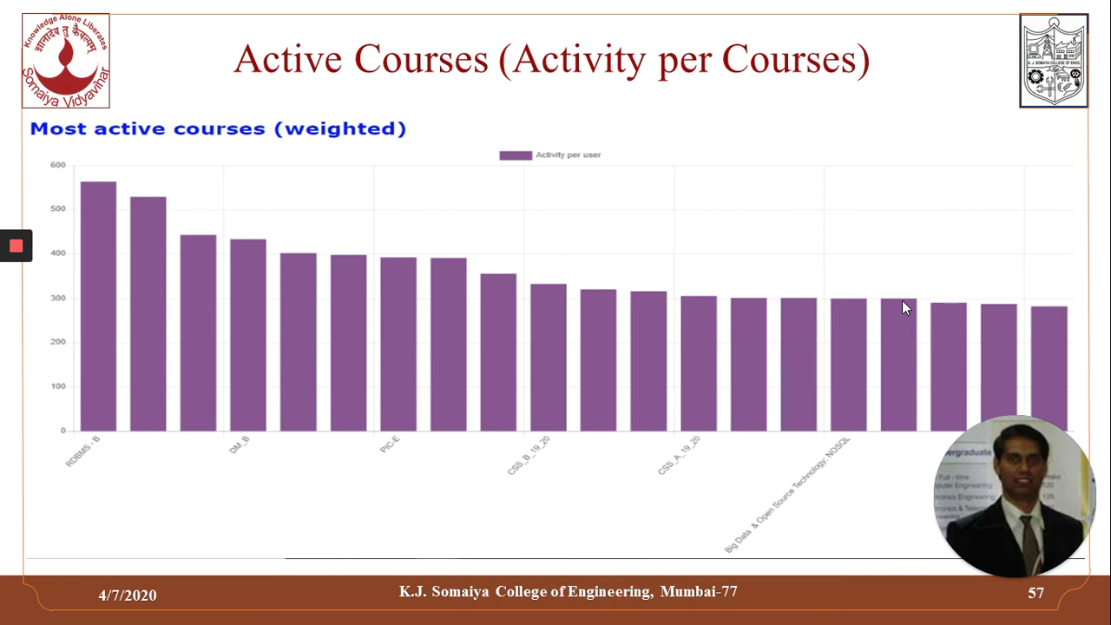
Advance past the course activity table on slide 58 to the activity-per-user-role line chart.
click(903, 307)
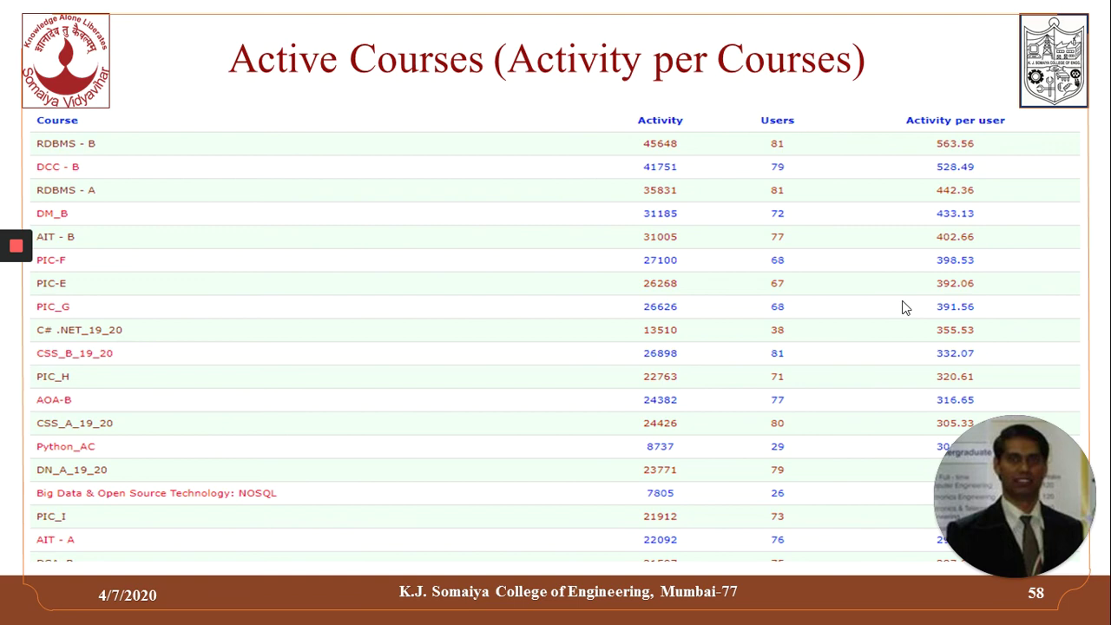
key(Right)
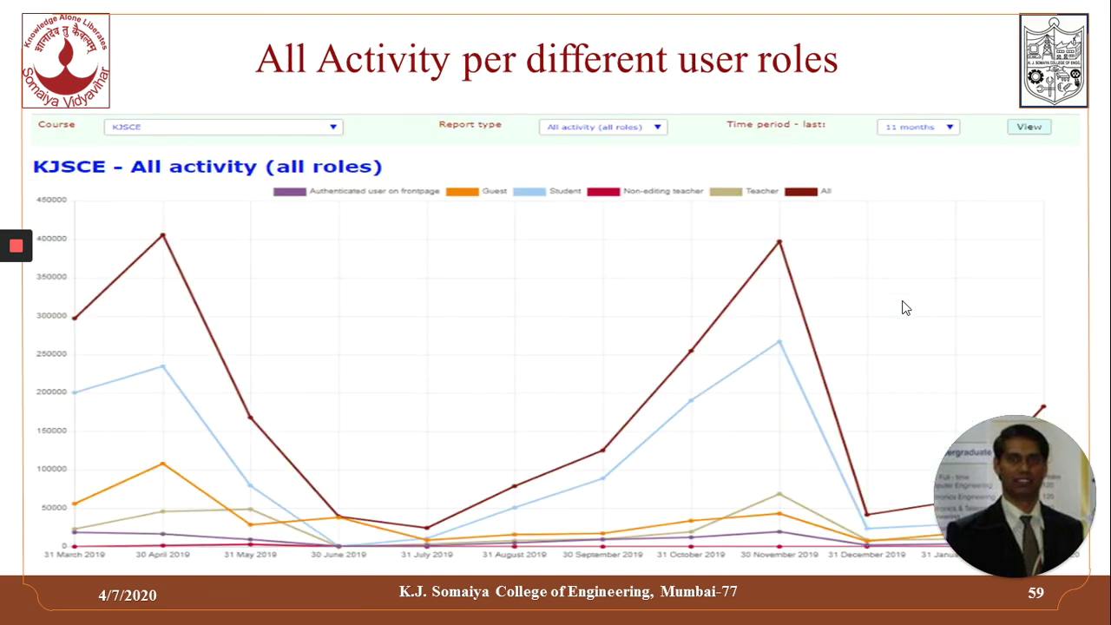